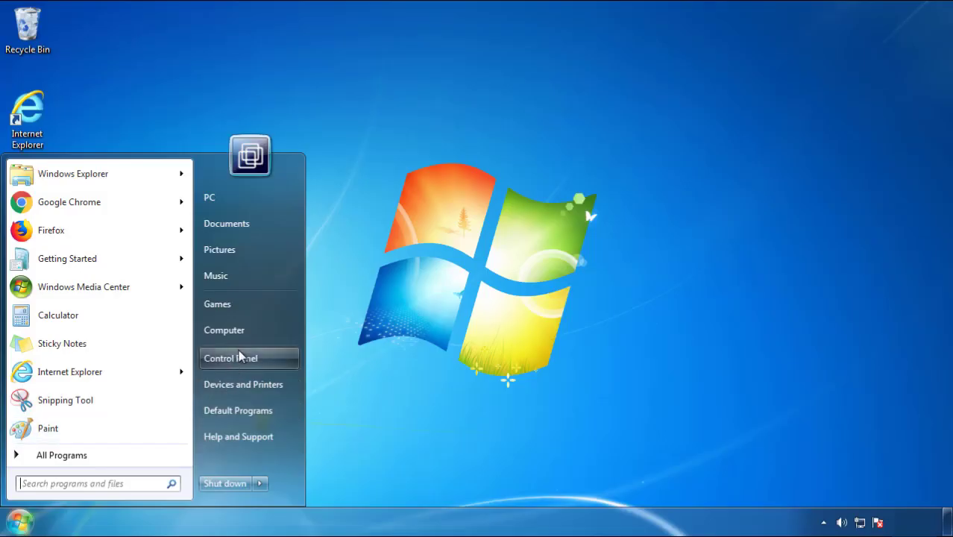
# Step: Open the Control Panel's installed-programs list, sorted by install date with newest first
pyautogui.click(238, 356)
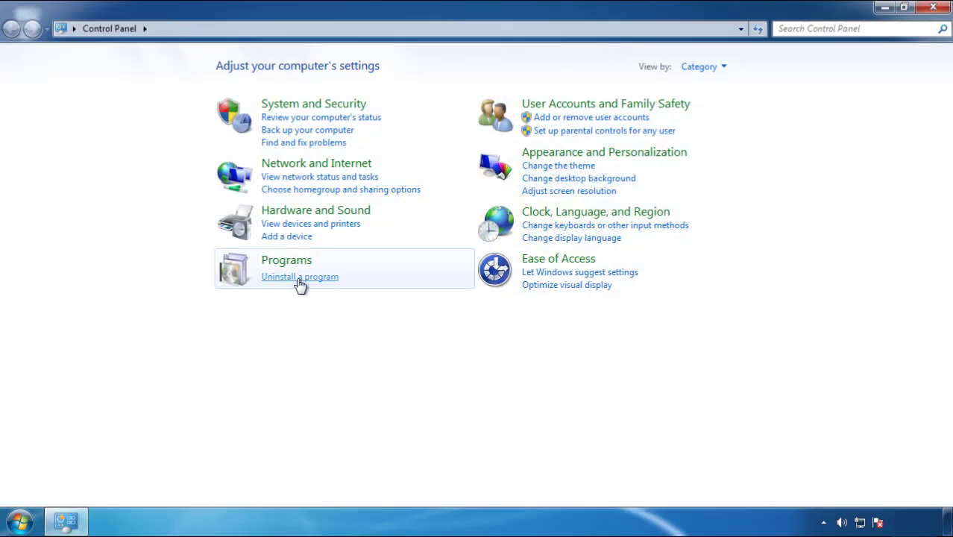
pyautogui.click(298, 282)
pyautogui.click(560, 143)
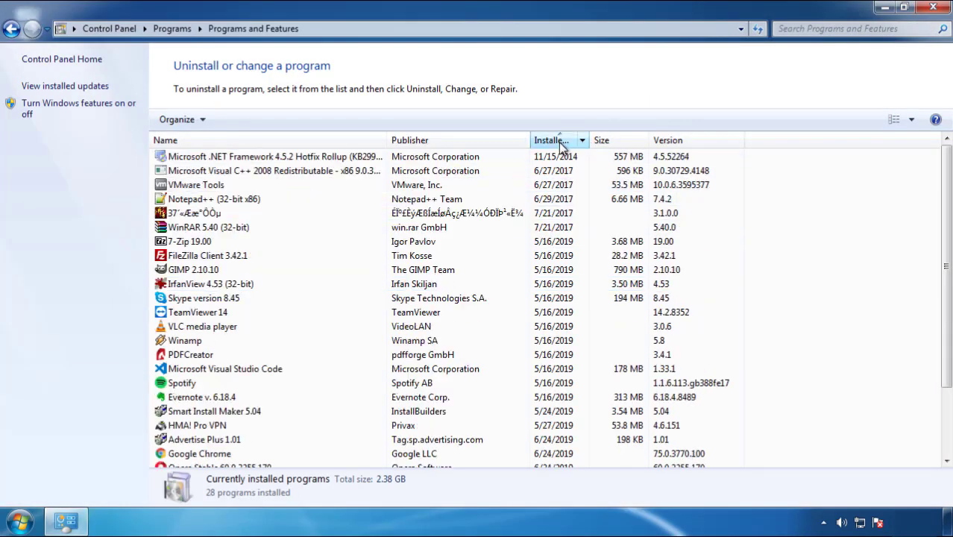
pyautogui.click(559, 144)
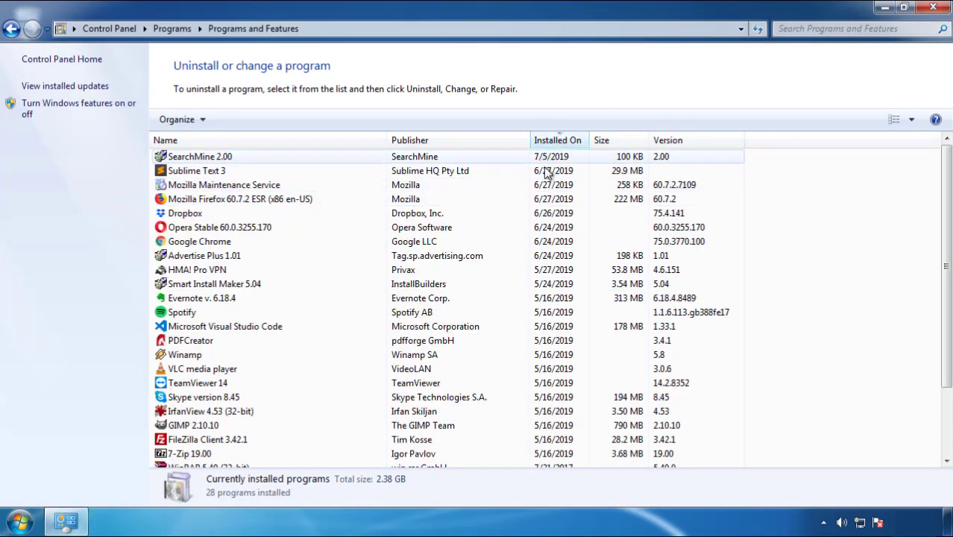
# Step: Uninstall SearchMine 2.00, confirming the removal and finishing its uninstaller
pyautogui.click(199, 158)
pyautogui.click(236, 119)
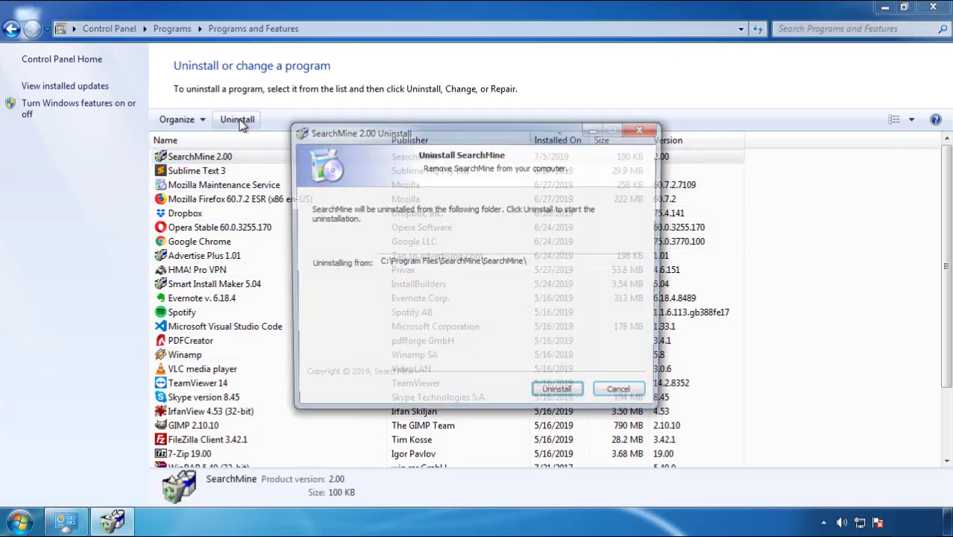
pyautogui.click(553, 395)
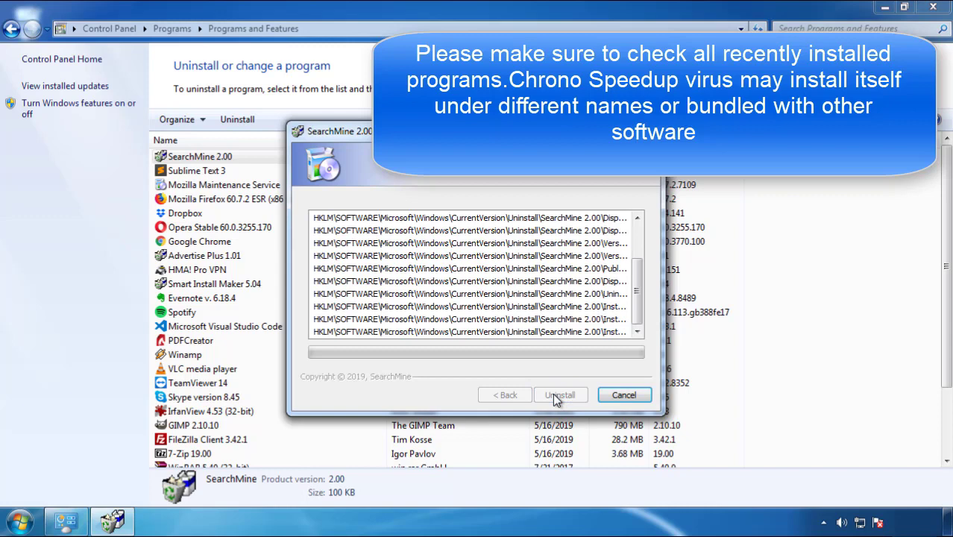
pyautogui.click(554, 394)
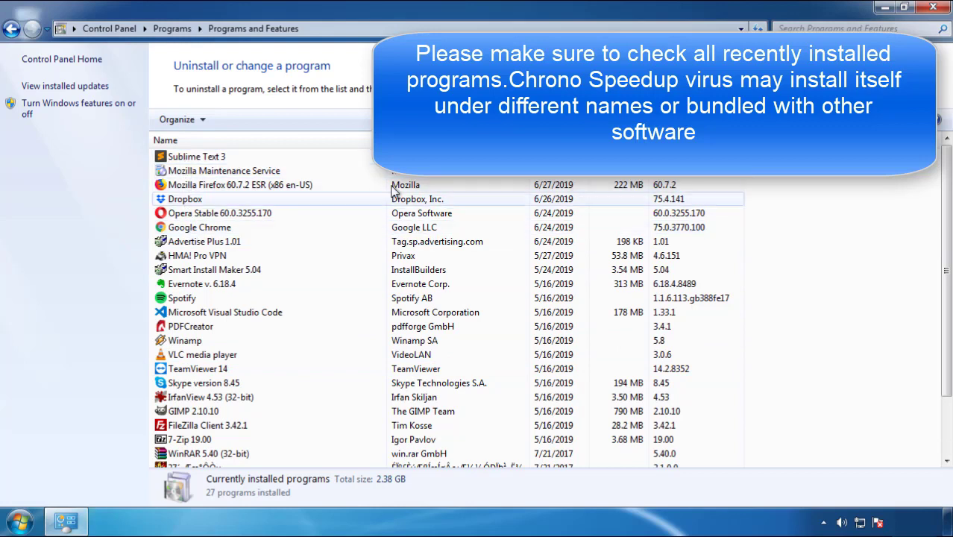
# Step: Close the programs list and restart Windows from the Start menu's shutdown options
pyautogui.click(933, 9)
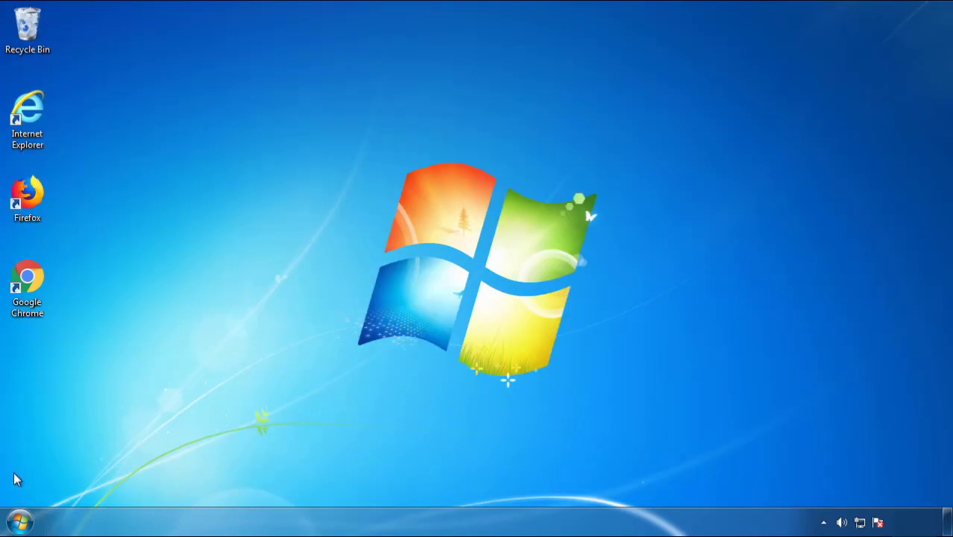
pyautogui.click(19, 520)
pyautogui.click(259, 483)
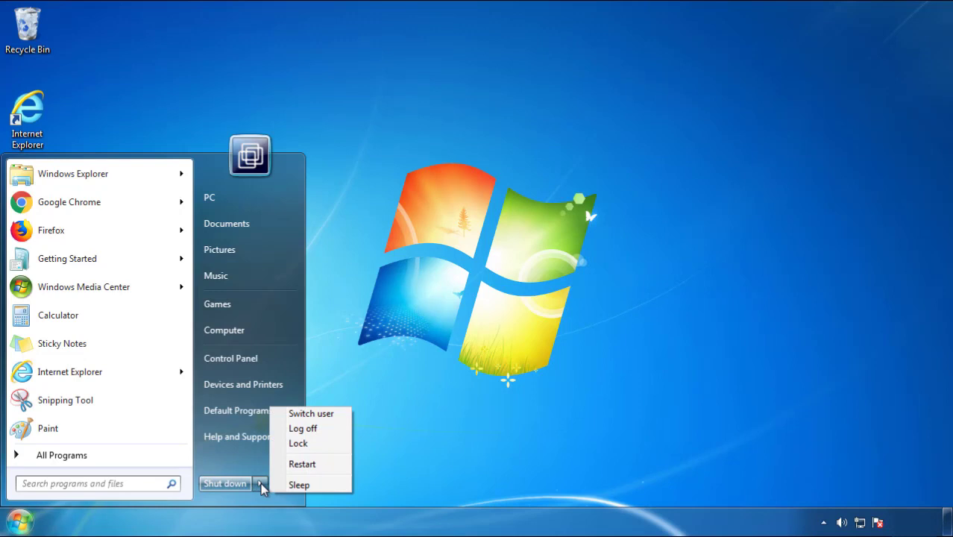
pyautogui.click(498, 406)
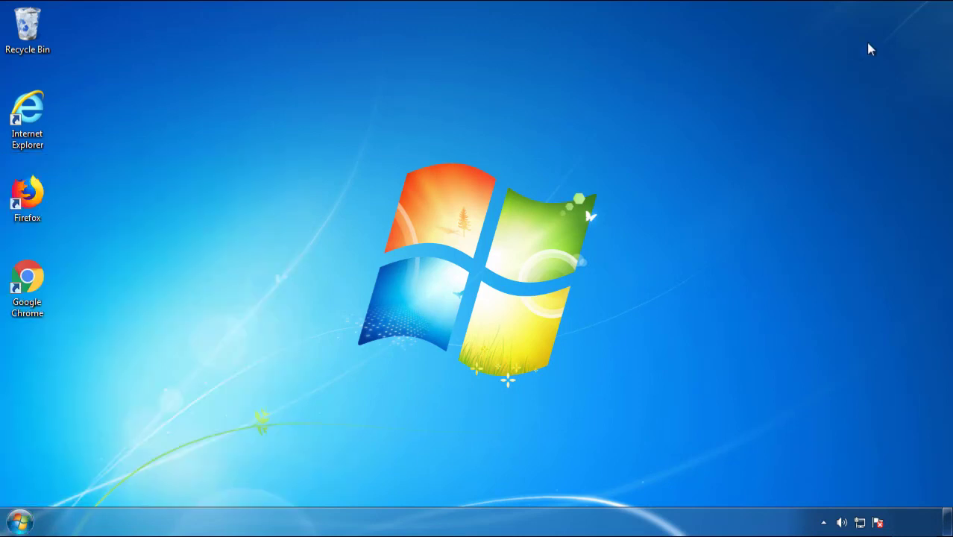
pyautogui.click(306, 472)
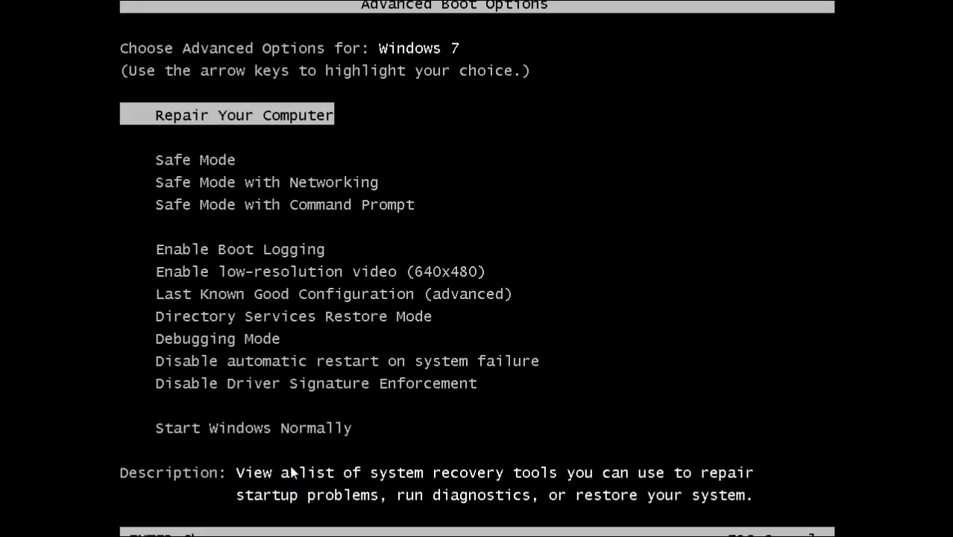
# Step: Boot into Safe Mode and launch Firefox, declining the default-browser prompt
pyautogui.press('Down')
pyautogui.press('Return')
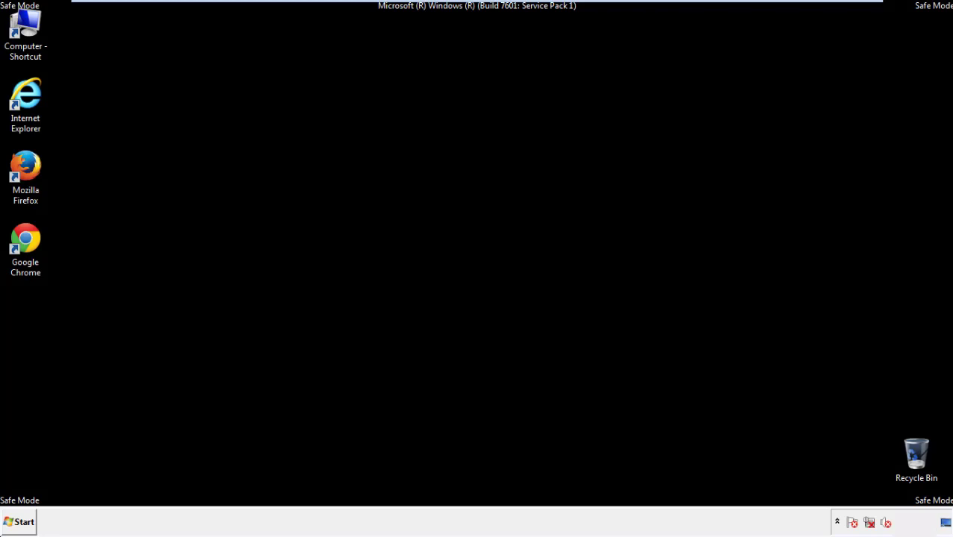
pyautogui.doubleClick(34, 173)
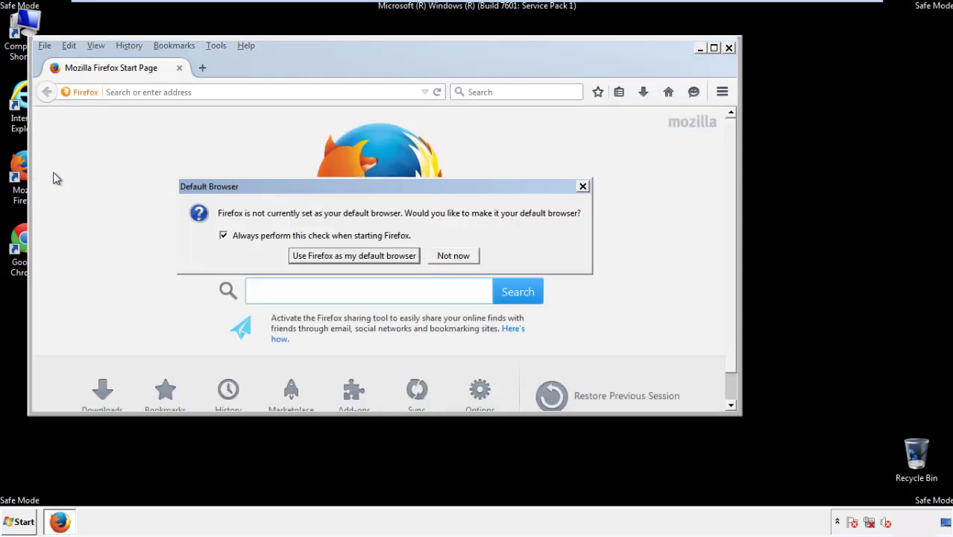
pyautogui.click(465, 256)
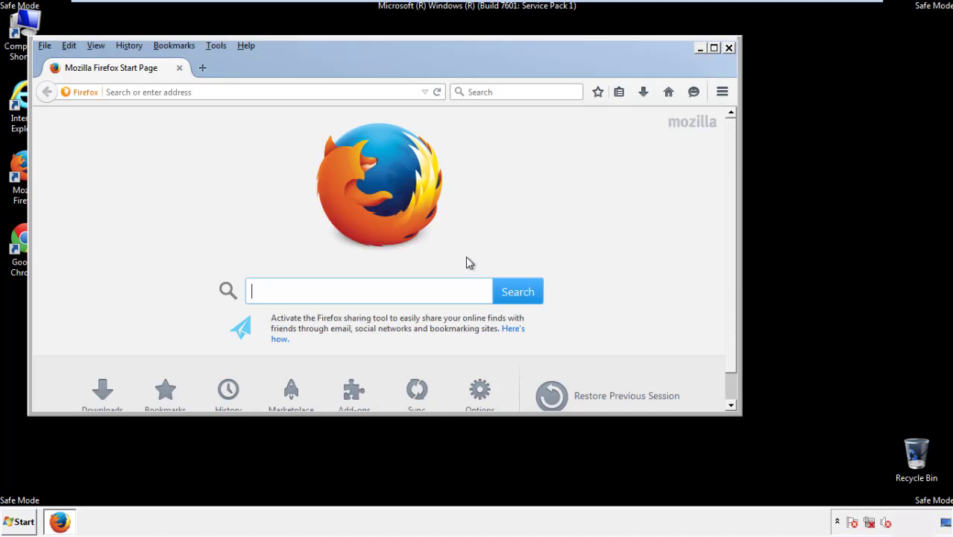
# Step: Hide Firefox's menu bar and then show it again
pyautogui.rightClick(292, 64)
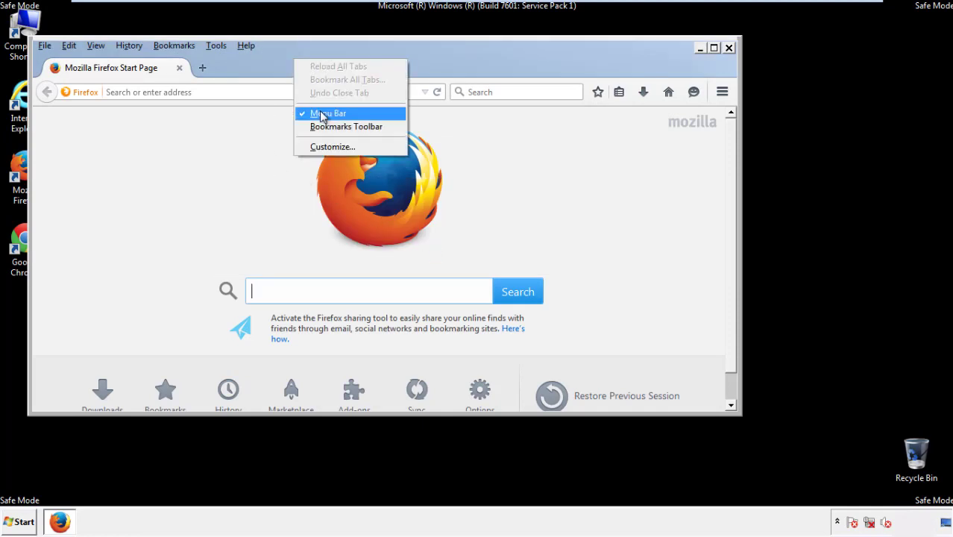
pyautogui.click(320, 112)
pyautogui.rightClick(303, 65)
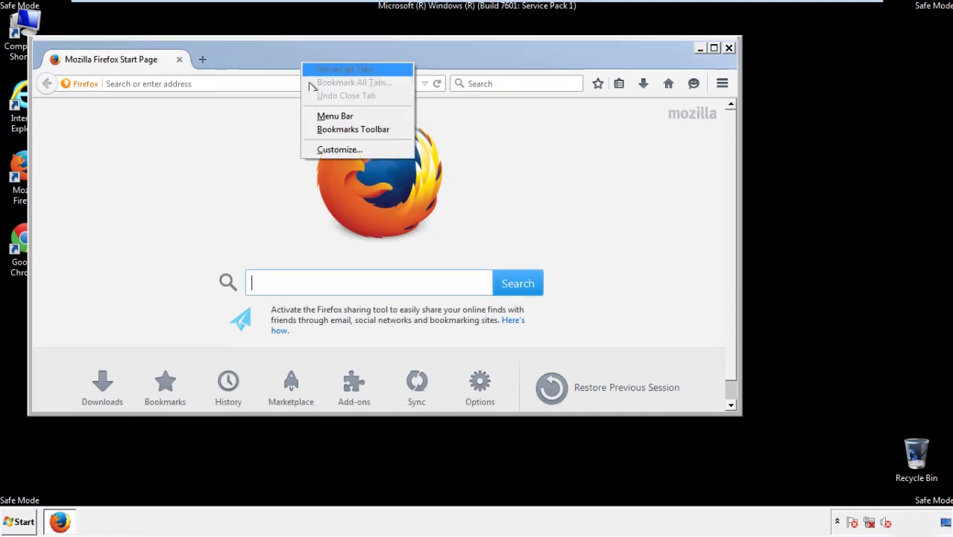
pyautogui.click(321, 117)
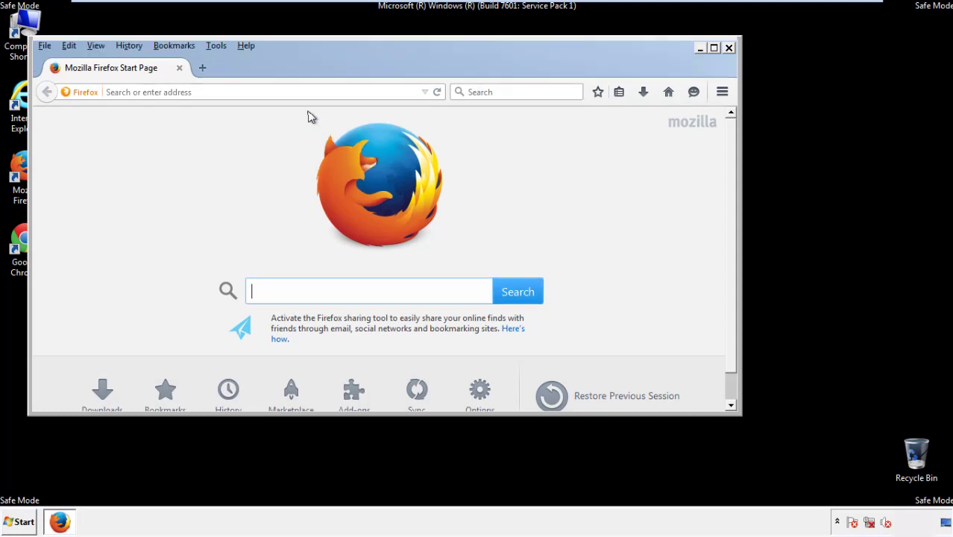
# Step: Clear Firefox's recent history for Everything, including Site Preferences
pyautogui.click(133, 47)
pyautogui.click(145, 74)
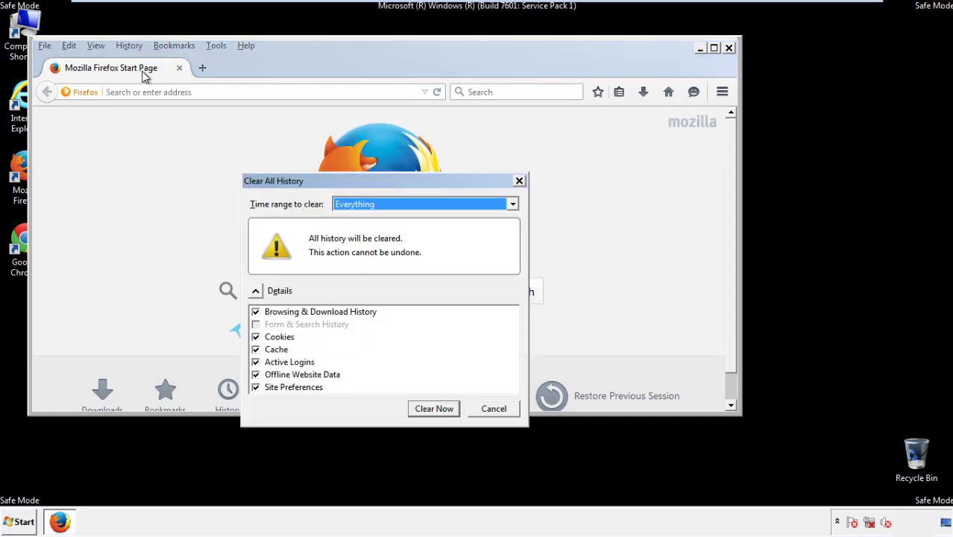
pyautogui.click(354, 207)
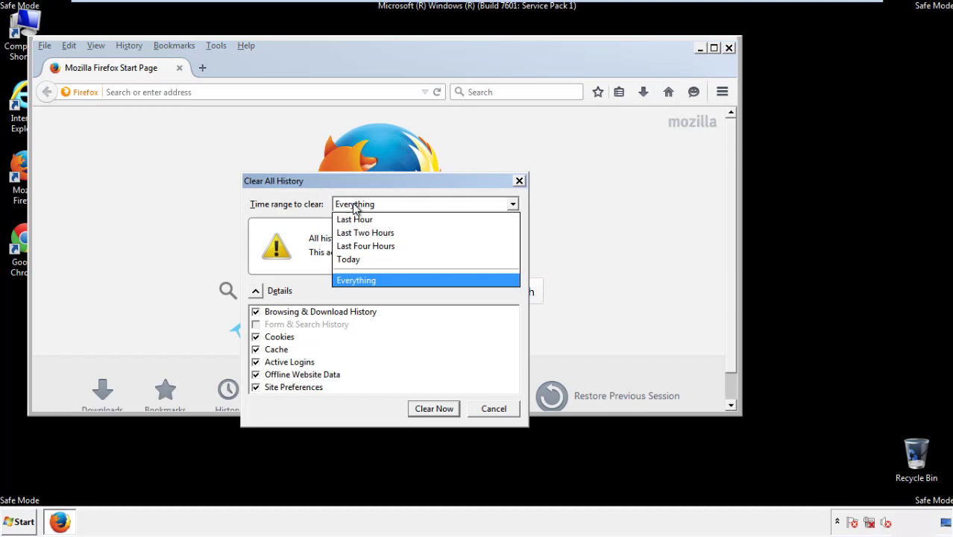
pyautogui.click(357, 278)
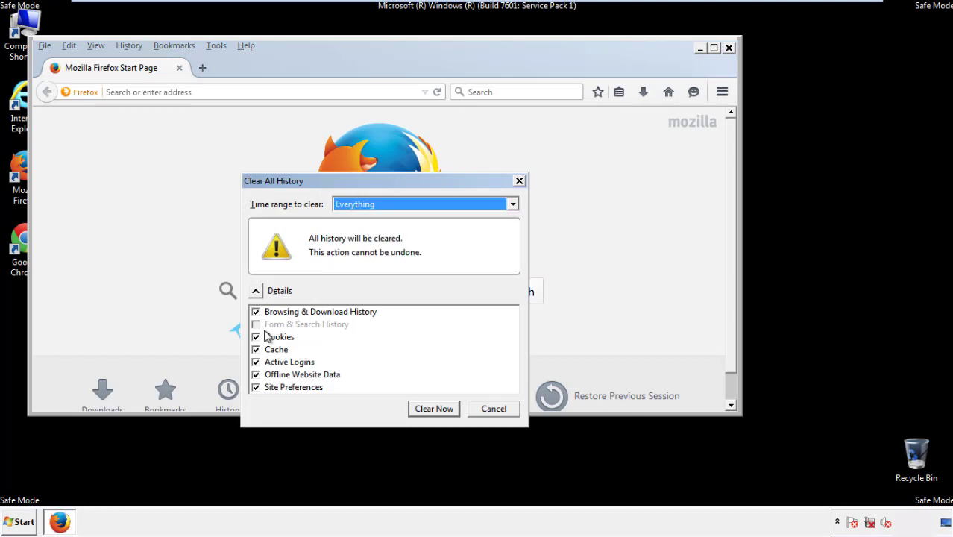
pyautogui.click(255, 374)
pyautogui.click(255, 387)
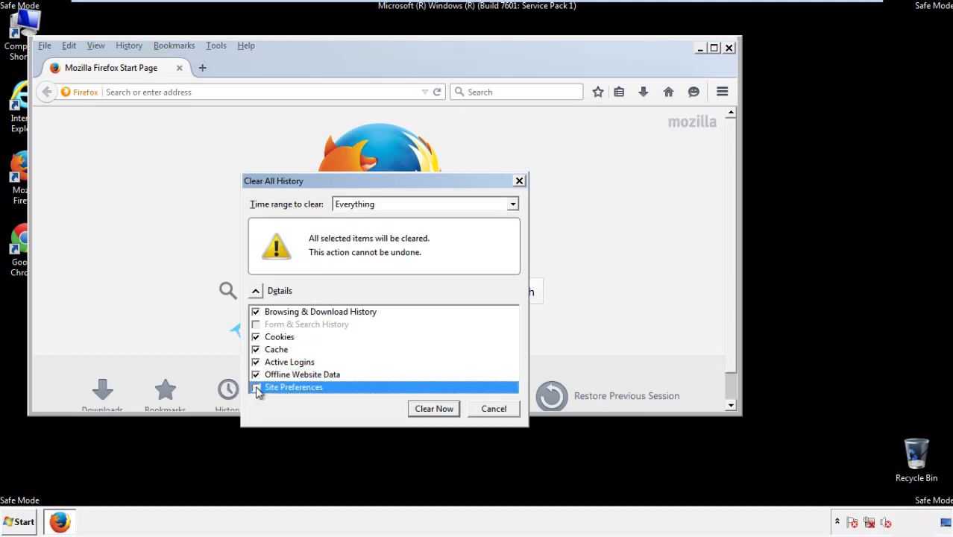
pyautogui.click(432, 410)
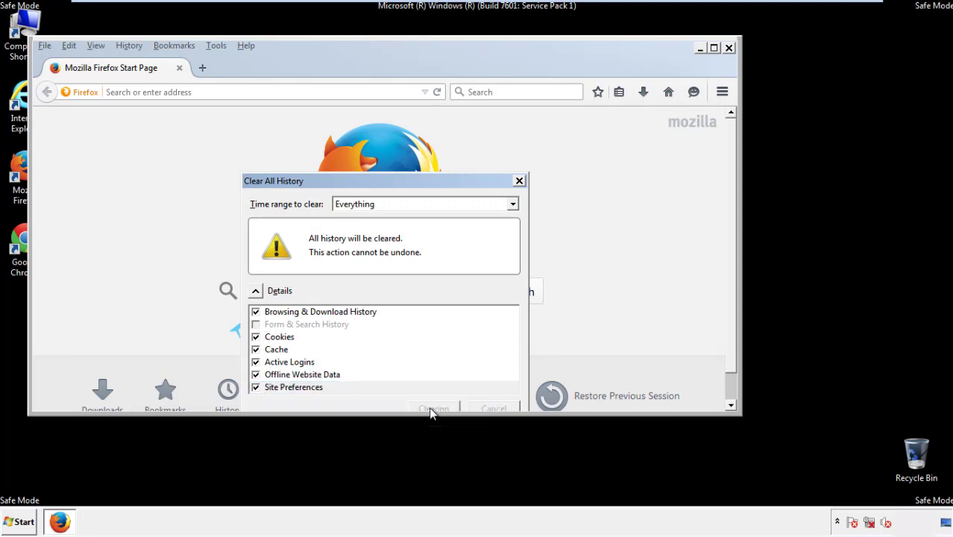
# Step: Refresh Firefox from Troubleshooting Information, finish the import wizard, then close Firefox
pyautogui.click(246, 45)
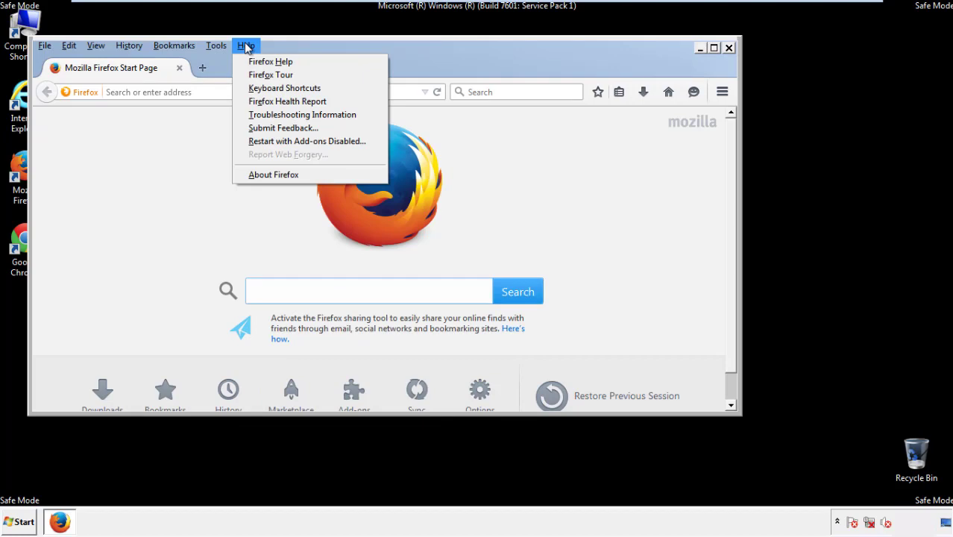
pyautogui.click(276, 114)
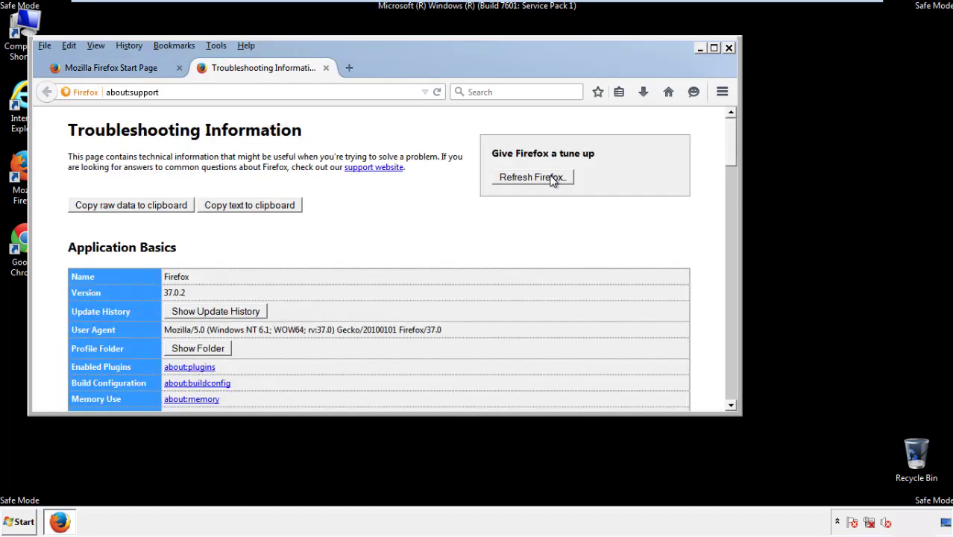
pyautogui.click(552, 181)
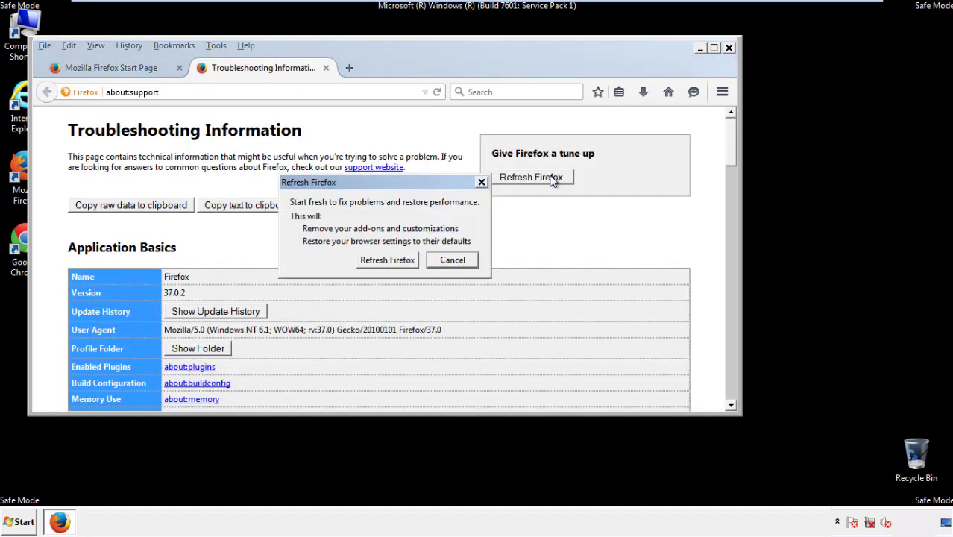
pyautogui.click(389, 261)
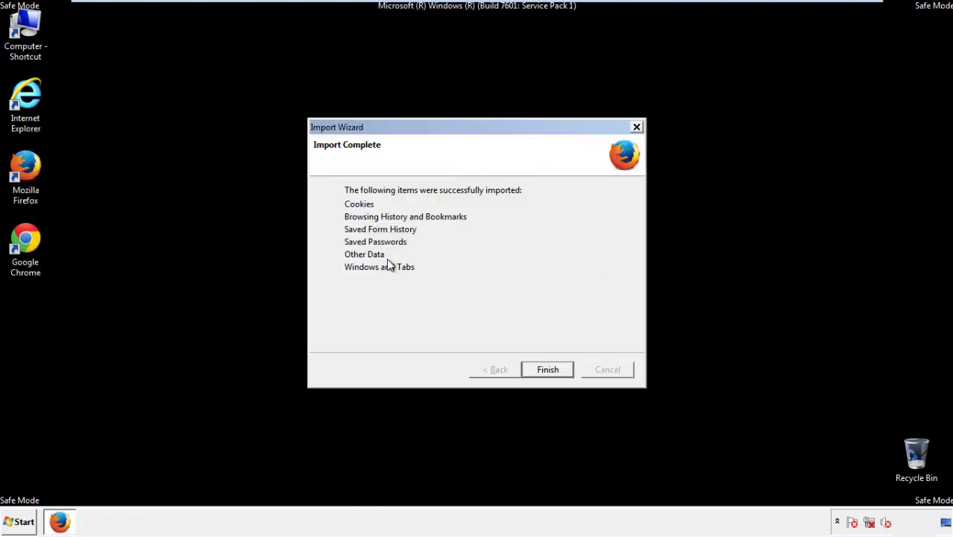
pyautogui.click(548, 370)
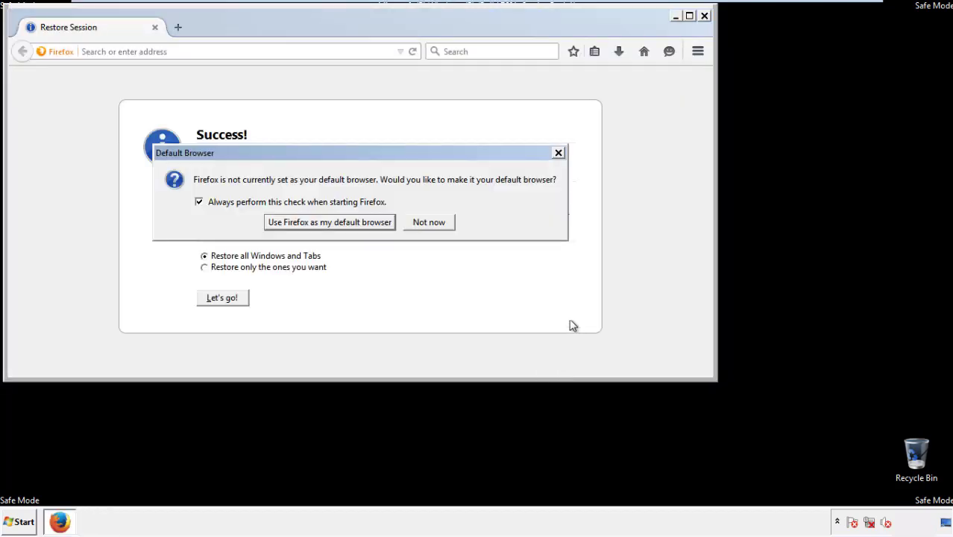
pyautogui.click(430, 221)
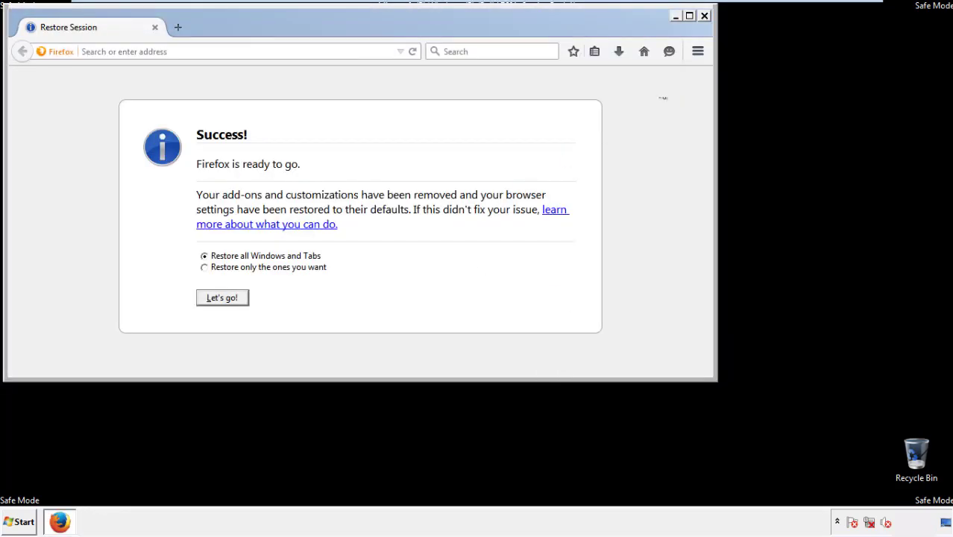
pyautogui.click(704, 15)
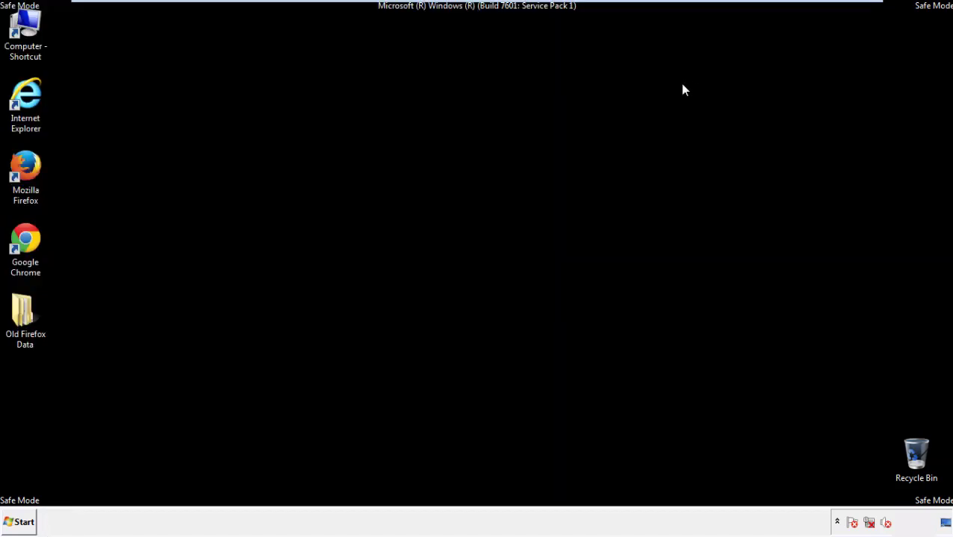
# Step: Launch Chrome, silence its default-browser prompt, and go from Settings to History
pyautogui.click(23, 239)
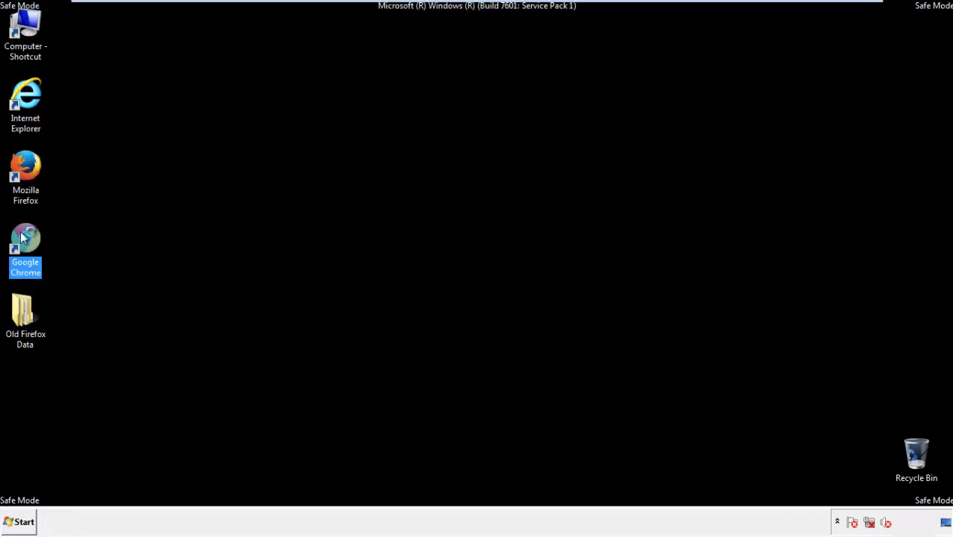
pyautogui.doubleClick(23, 237)
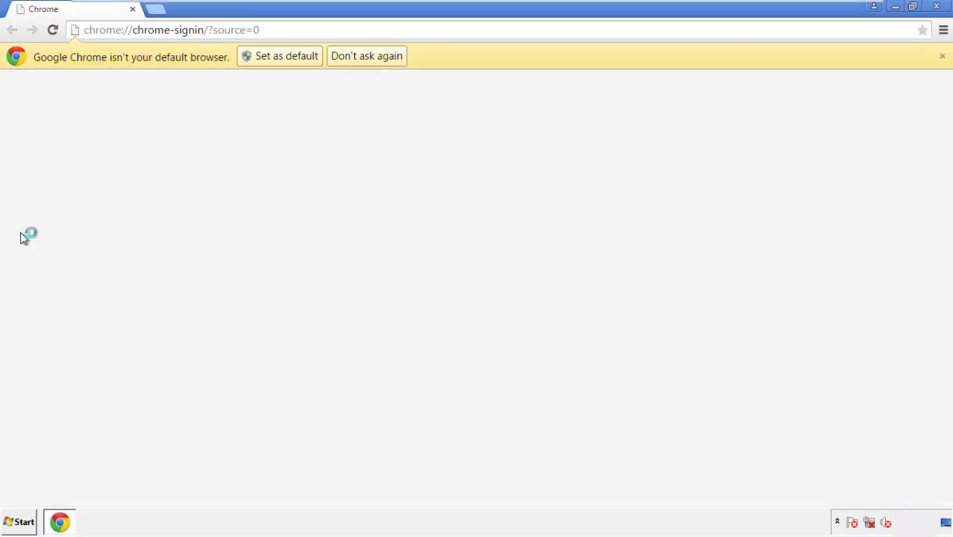
pyautogui.click(383, 58)
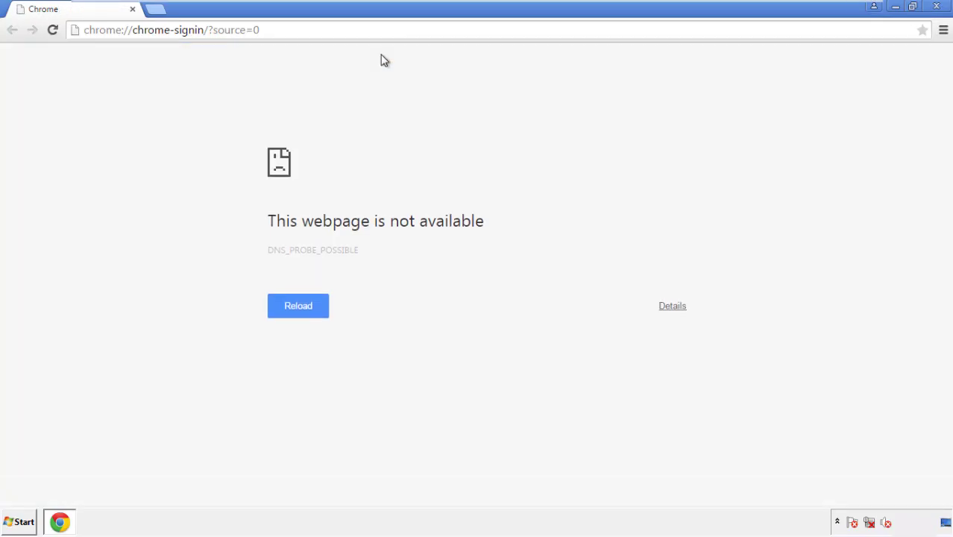
pyautogui.click(943, 33)
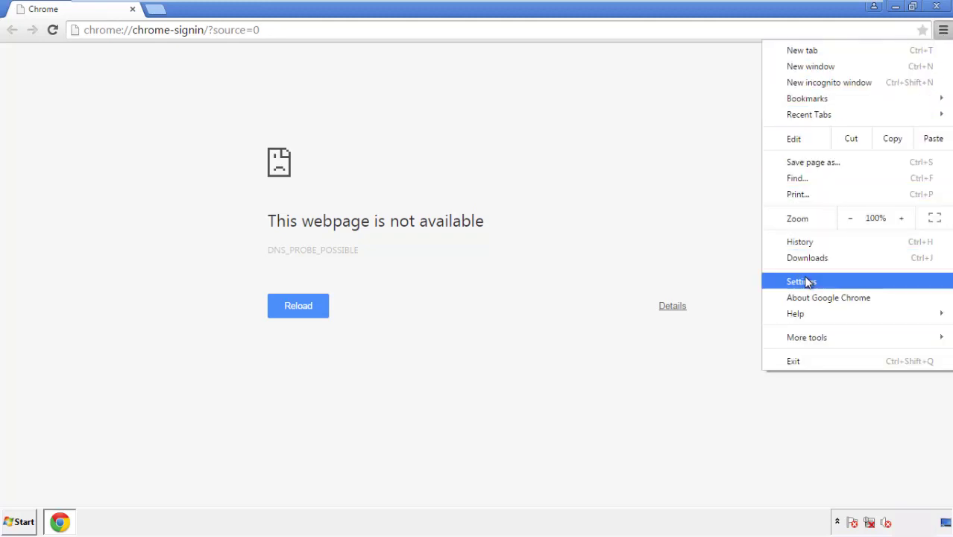
pyautogui.click(804, 281)
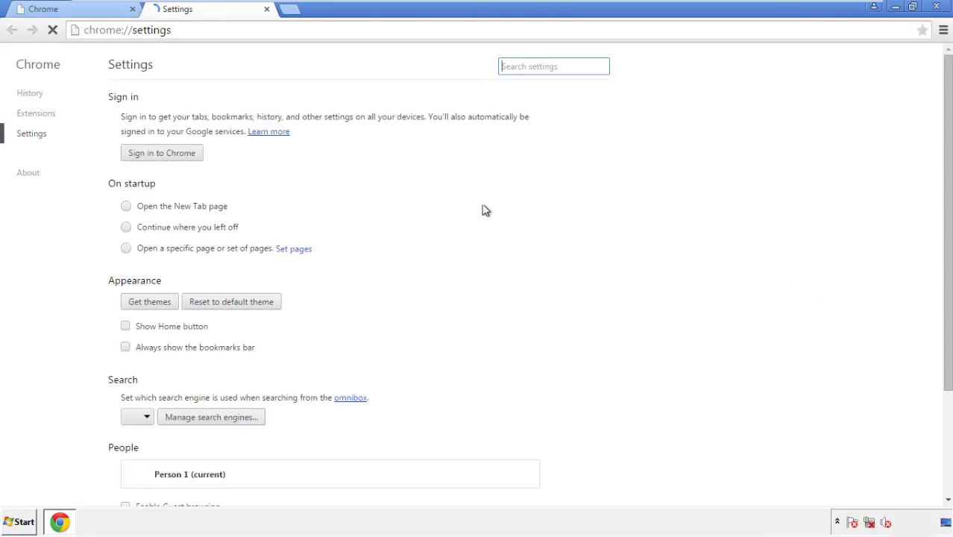
pyautogui.click(33, 94)
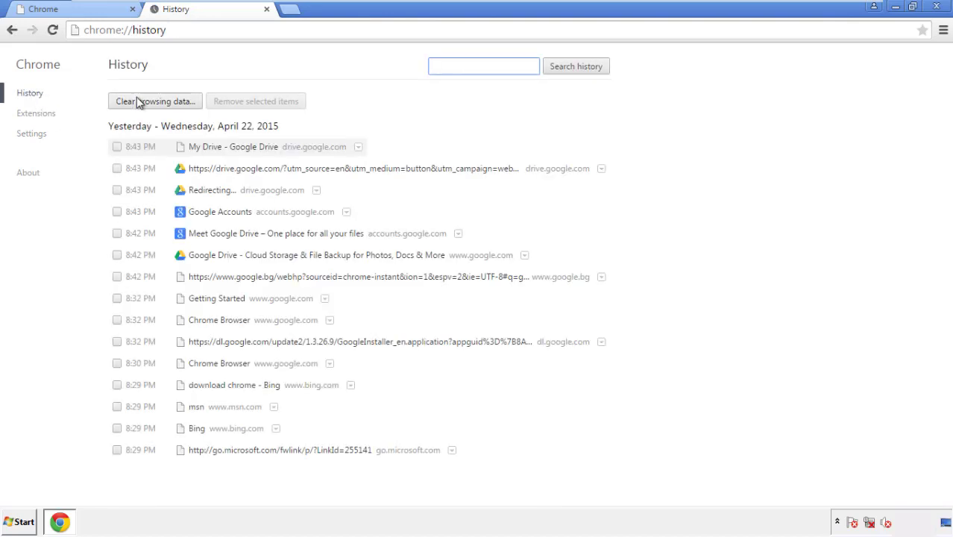
# Step: Clear Chrome's browsing data from the beginning of time, adding autofill form data
pyautogui.click(144, 104)
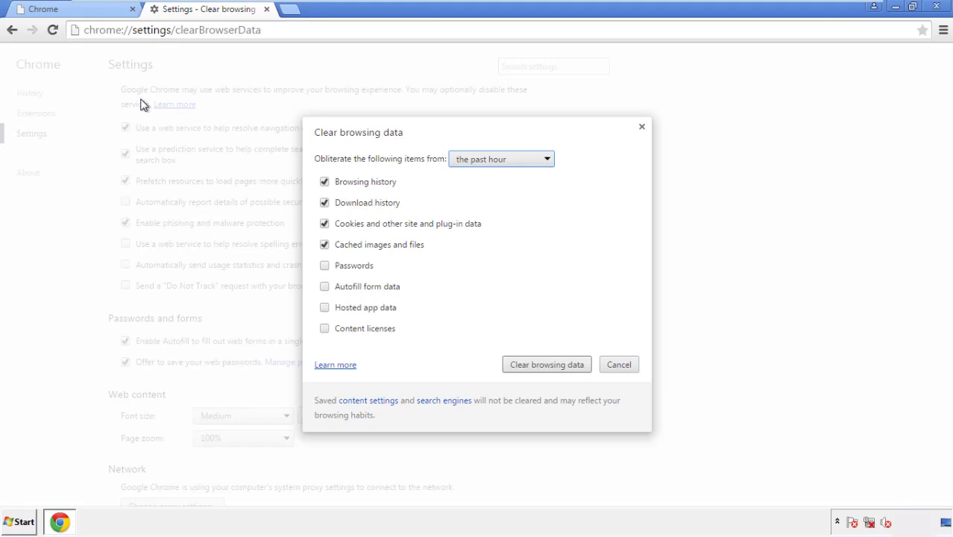
pyautogui.click(479, 161)
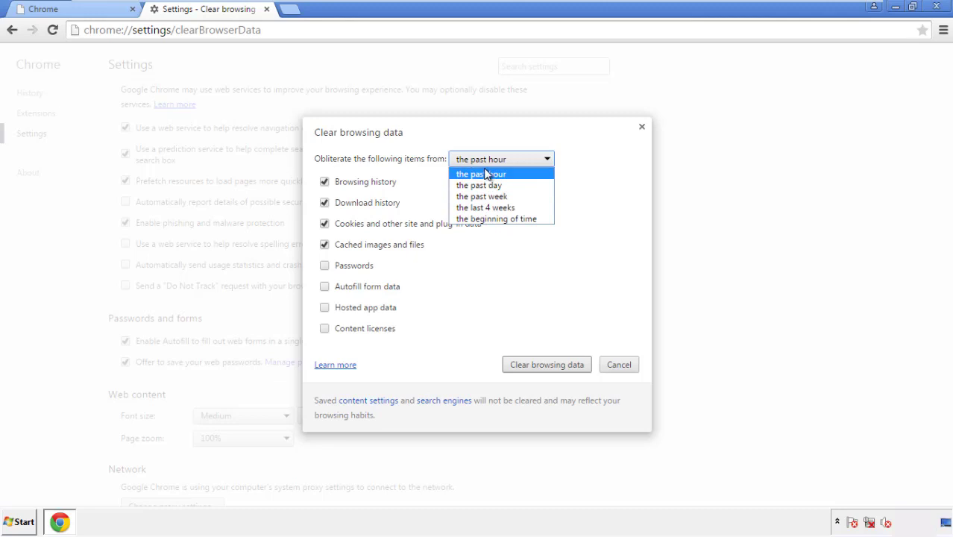
pyautogui.click(477, 220)
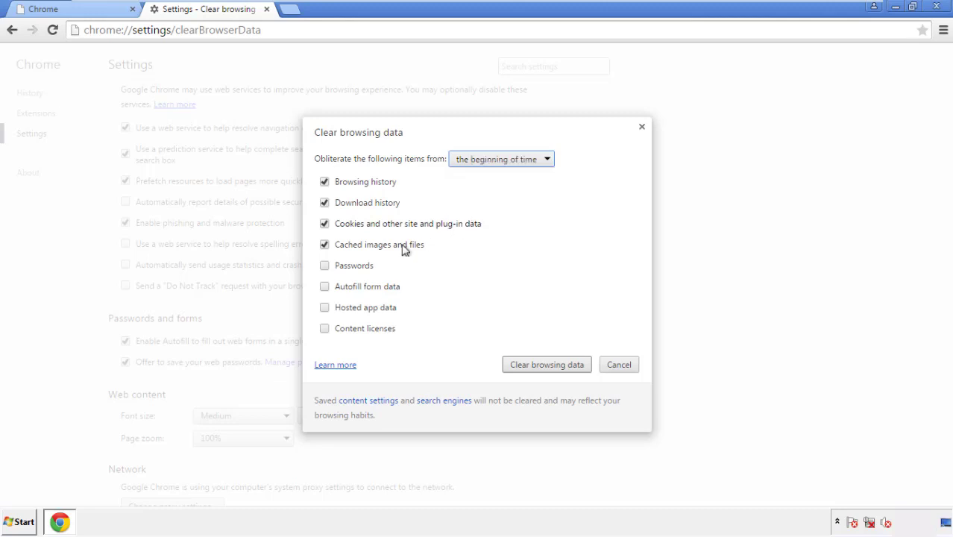
pyautogui.click(329, 287)
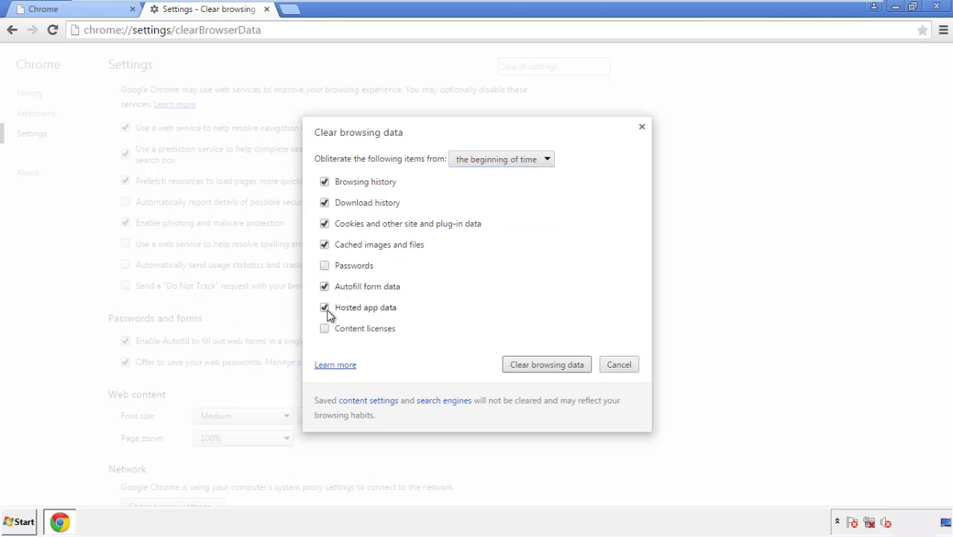
pyautogui.click(532, 365)
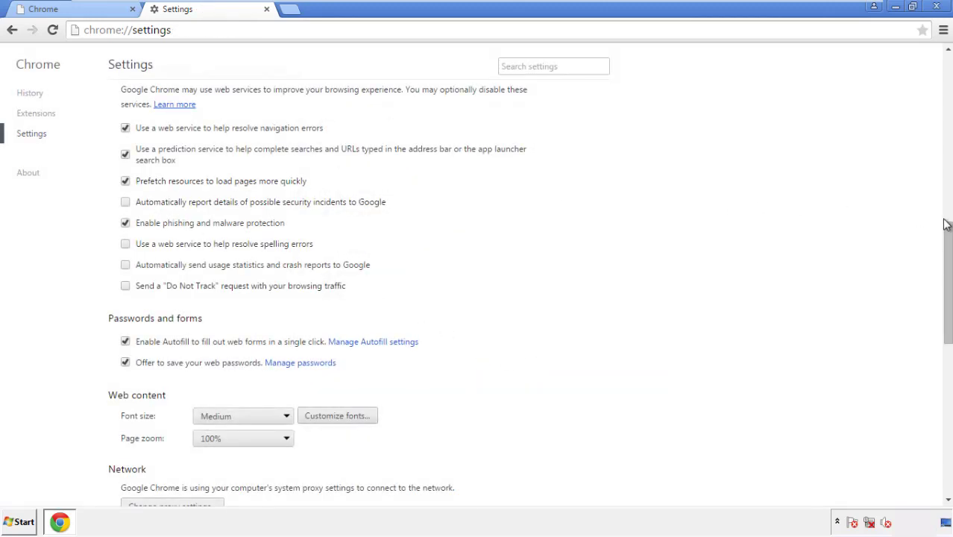
# Step: Reset Chrome's settings to their defaults and close the browser
pyautogui.moveTo(945, 224); pyautogui.dragTo(947, 393)
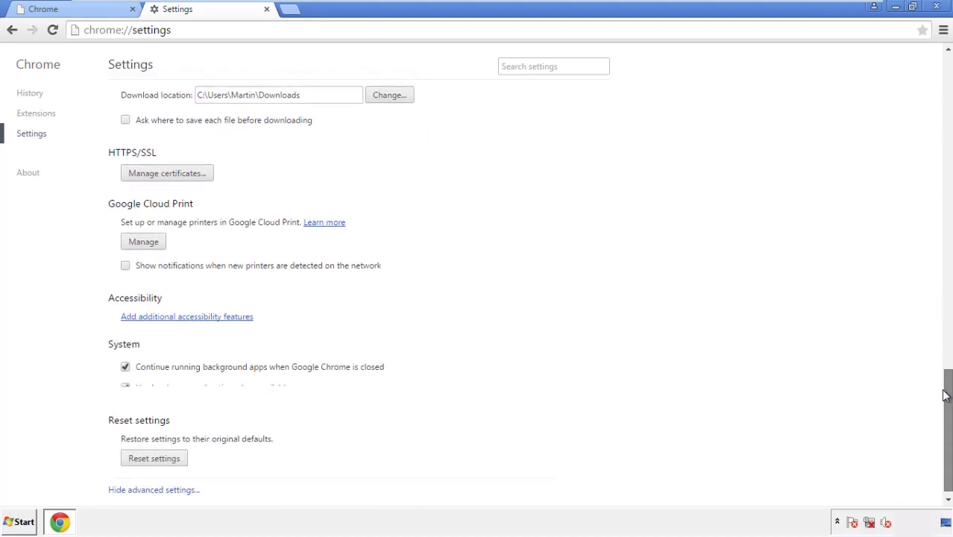
pyautogui.click(179, 451)
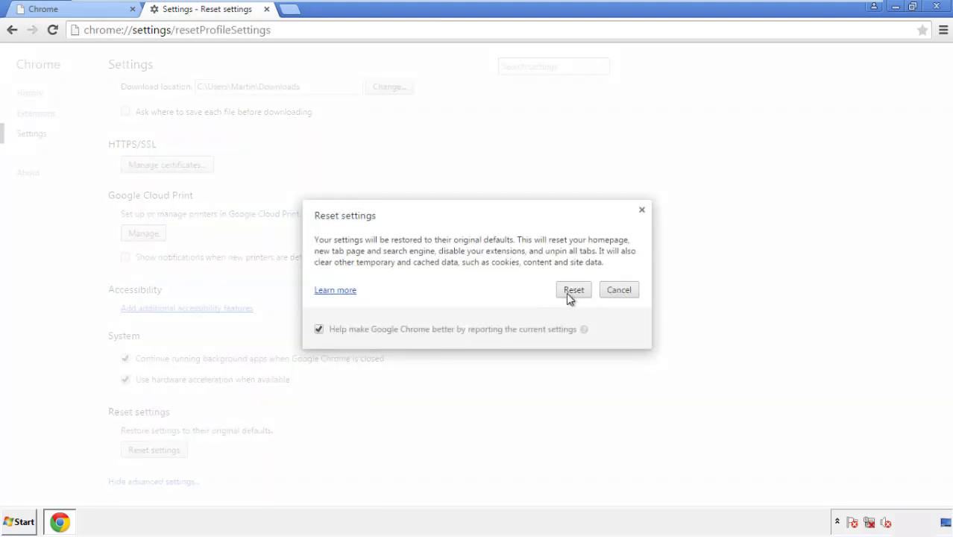
pyautogui.click(574, 292)
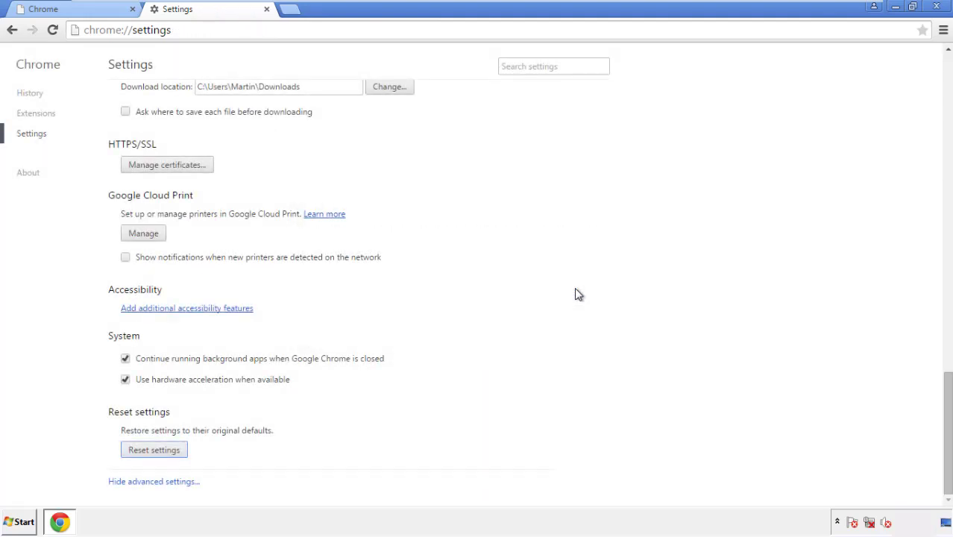
pyautogui.click(936, 6)
# Step: Launch Firefox, remove Search Mine in the Add-ons manager, and close Firefox
pyautogui.click(513, 241)
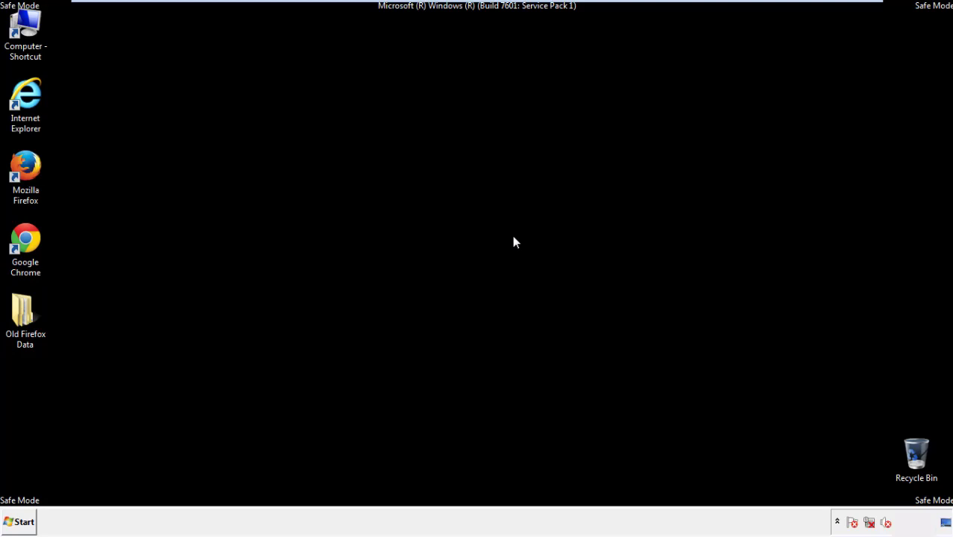
pyautogui.doubleClick(37, 187)
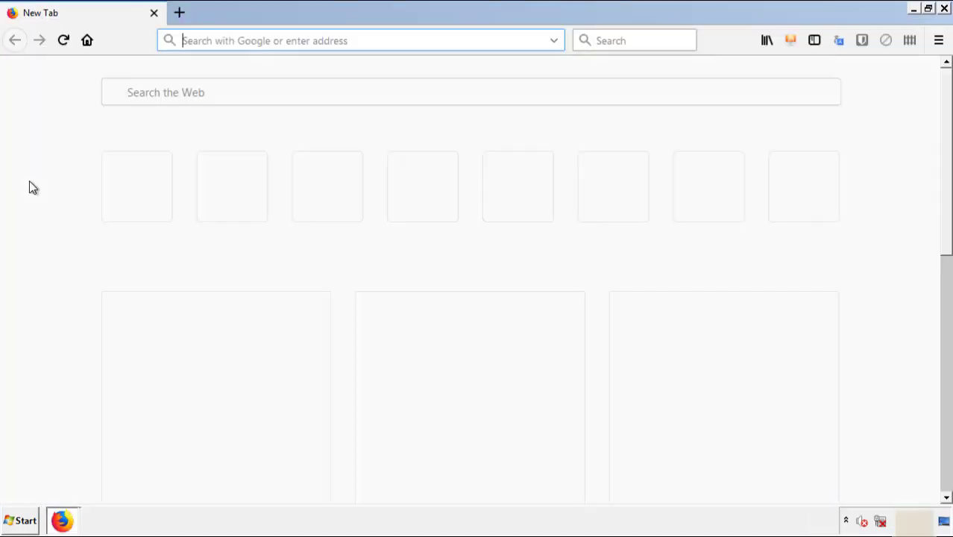
pyautogui.click(938, 40)
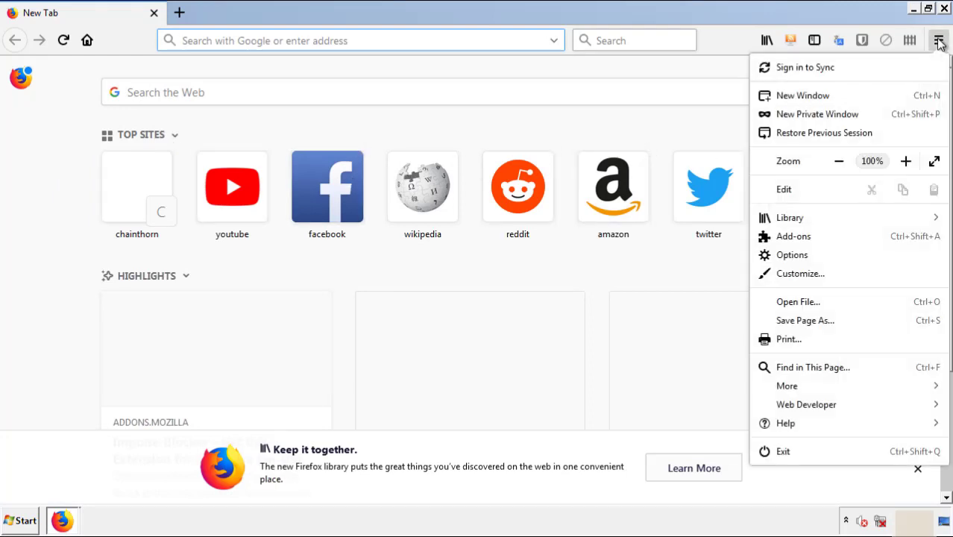
pyautogui.click(879, 246)
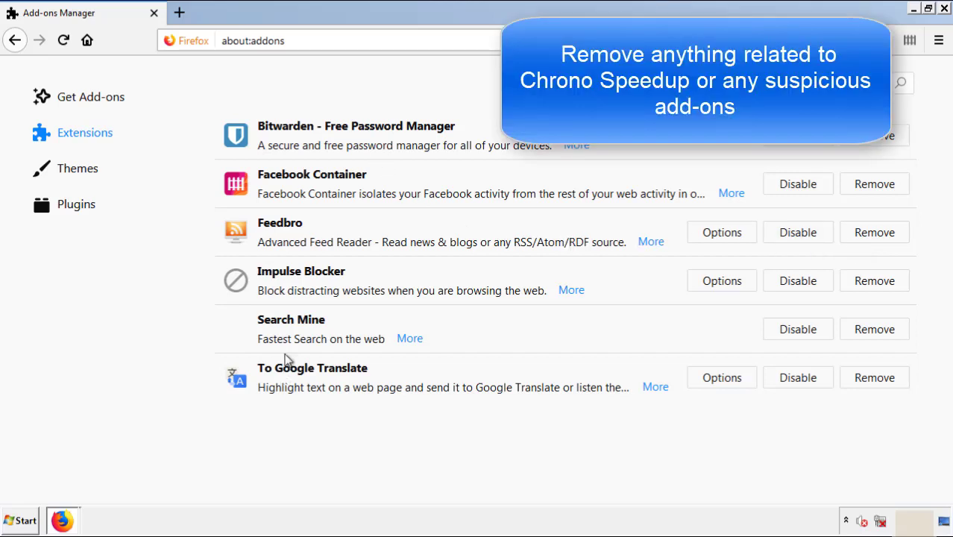
pyautogui.click(870, 337)
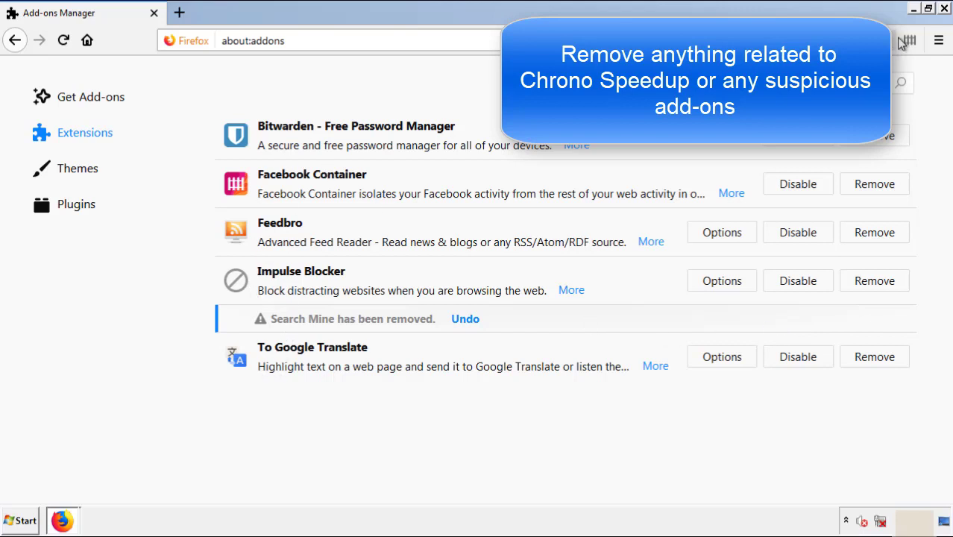
pyautogui.click(945, 9)
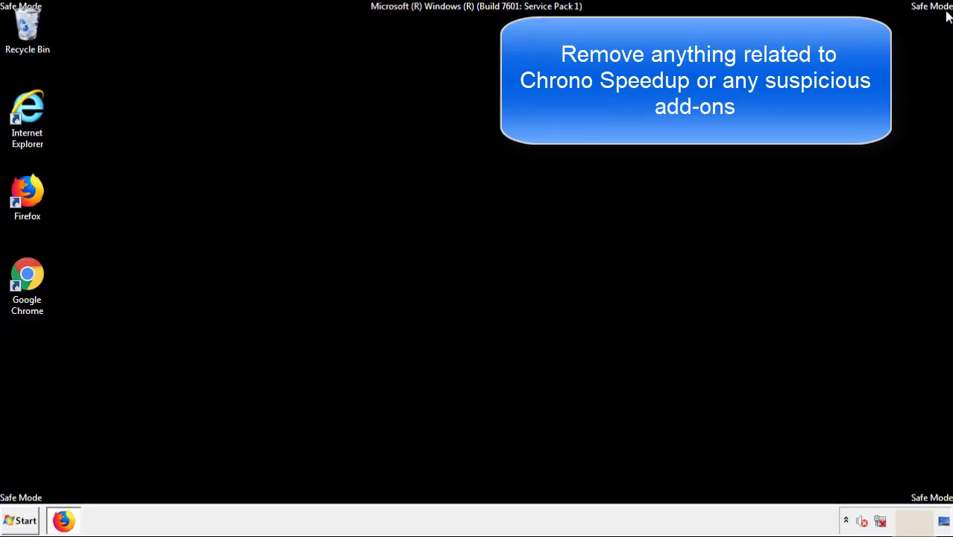
# Step: Open Chrome's extensions list, disable Search Mine, then remove it with confirmation
pyautogui.doubleClick(27, 287)
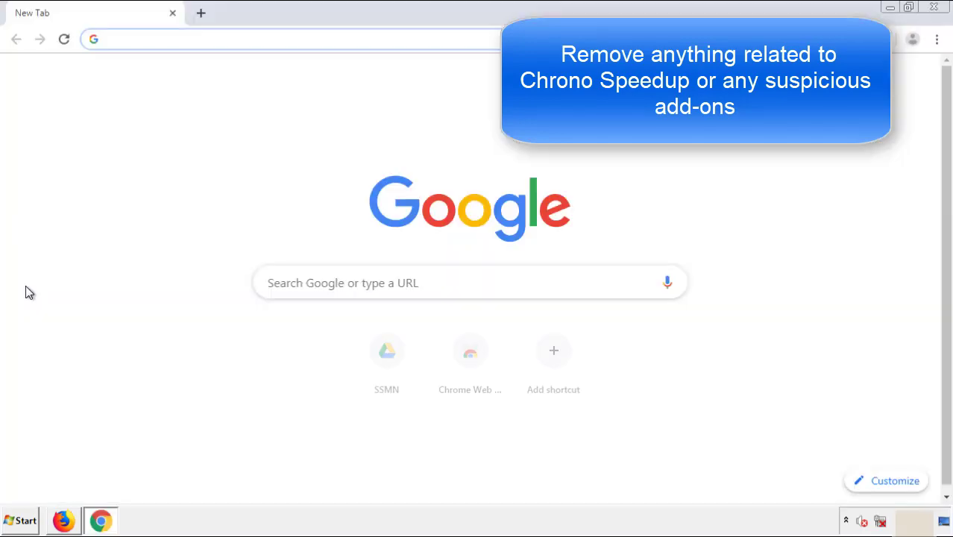
pyautogui.click(936, 39)
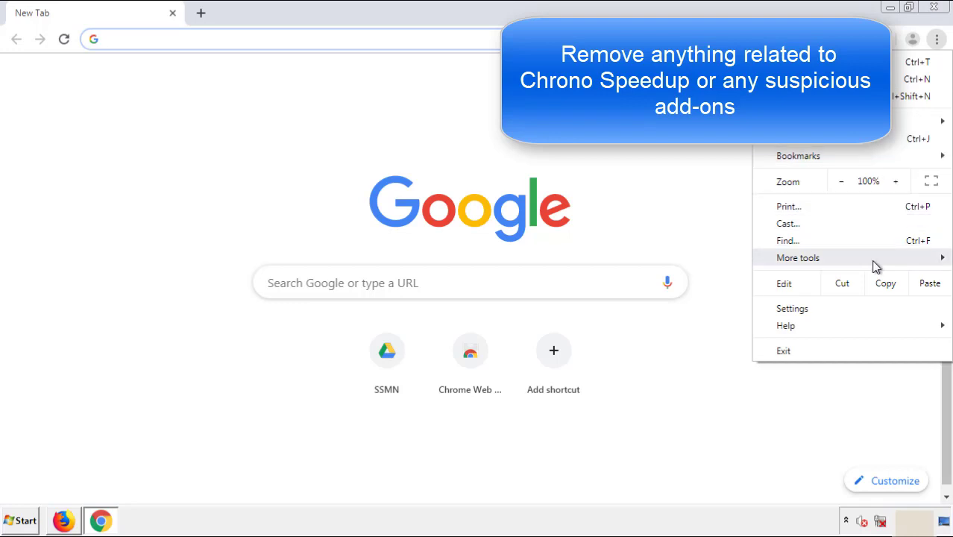
pyautogui.moveTo(797, 257)
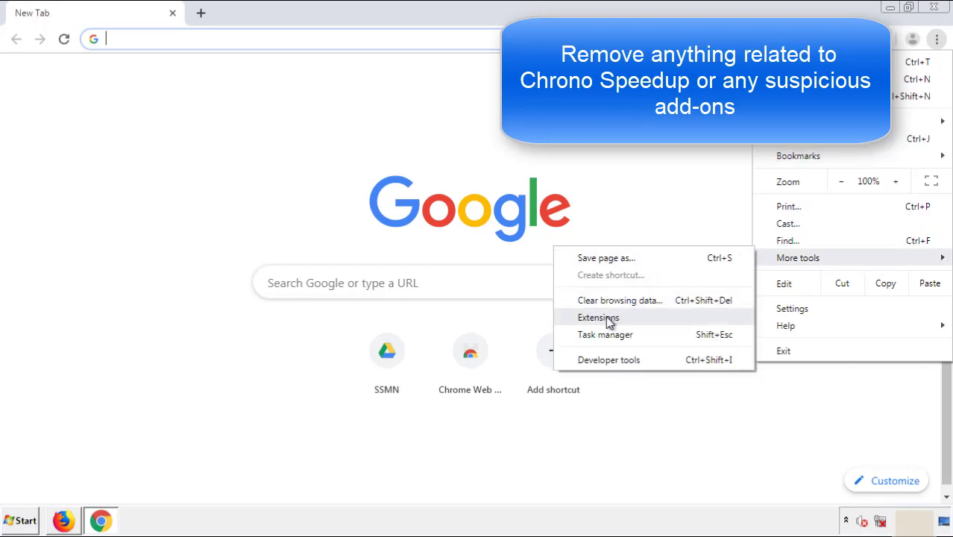
pyautogui.click(616, 316)
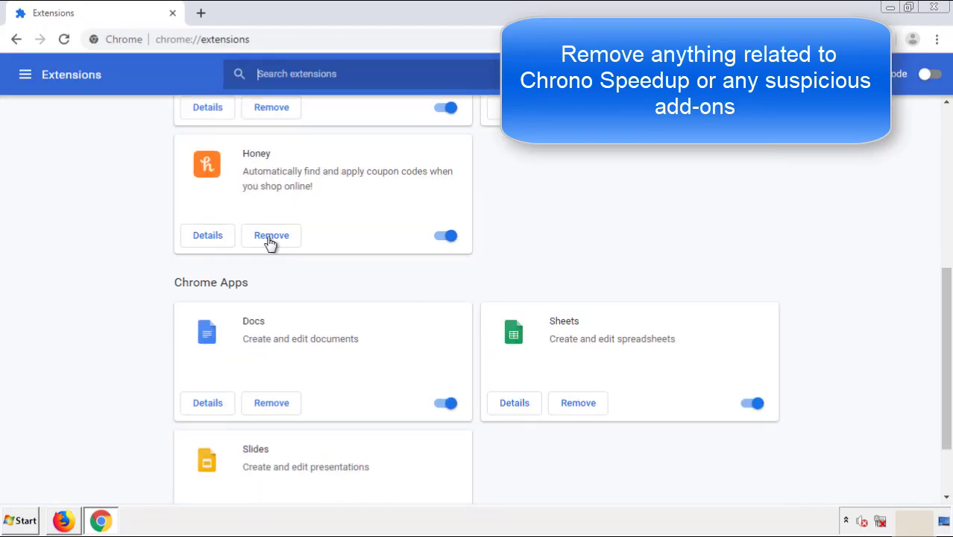
pyautogui.click(441, 208)
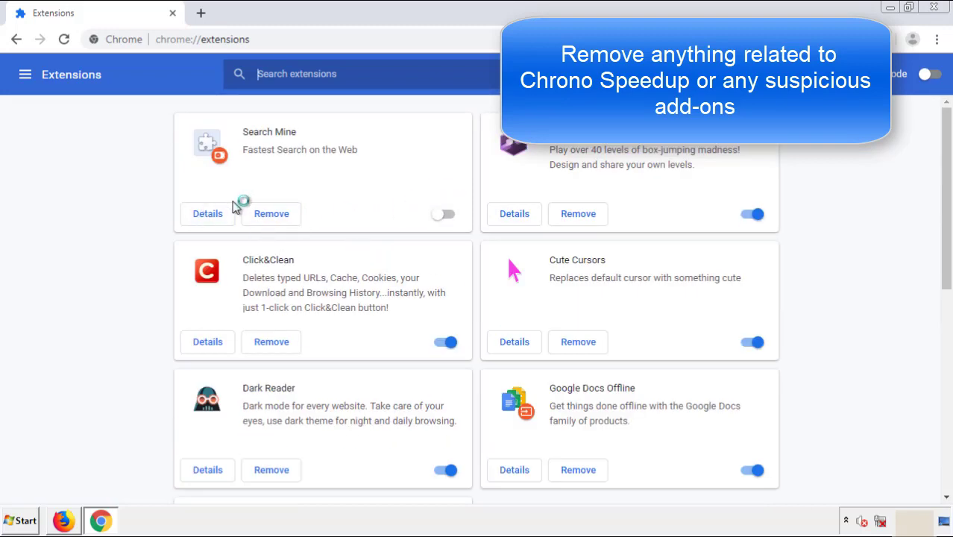
pyautogui.click(270, 217)
pyautogui.press('Return')
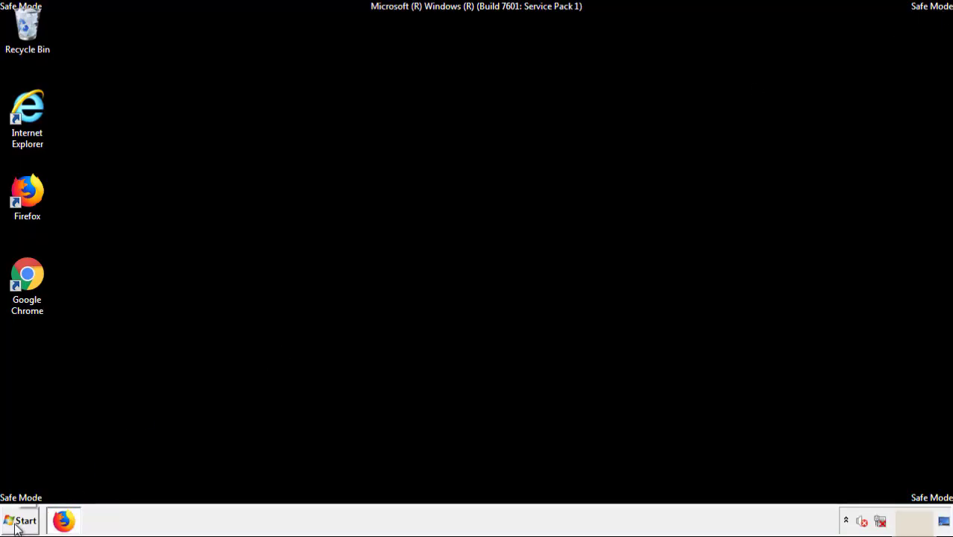
# Step: Open the Start menu and expand the Shut down arrow to reveal Restart
pyautogui.click(22, 521)
pyautogui.click(257, 488)
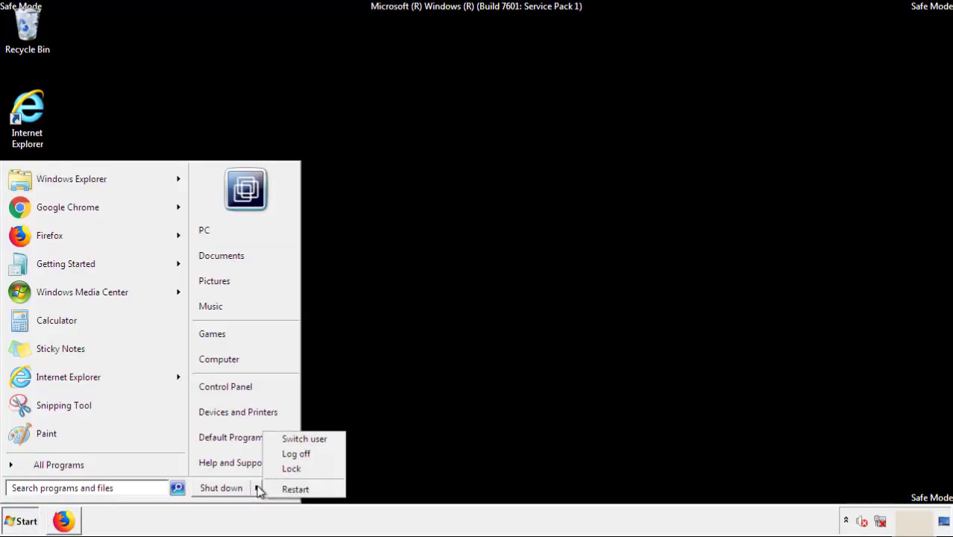